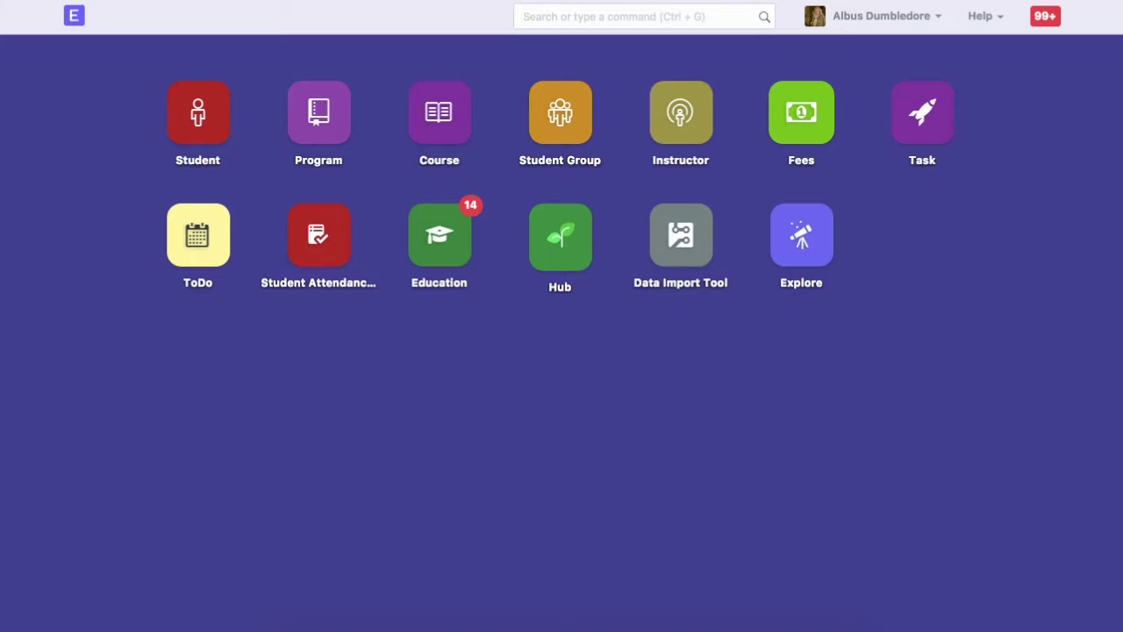
Open the Course Schedule list through a search for "course schedule" and start a new course schedule
{"action": "left_click", "coordinate": [646, 18]}
{"action": "type", "text": "course sched"}
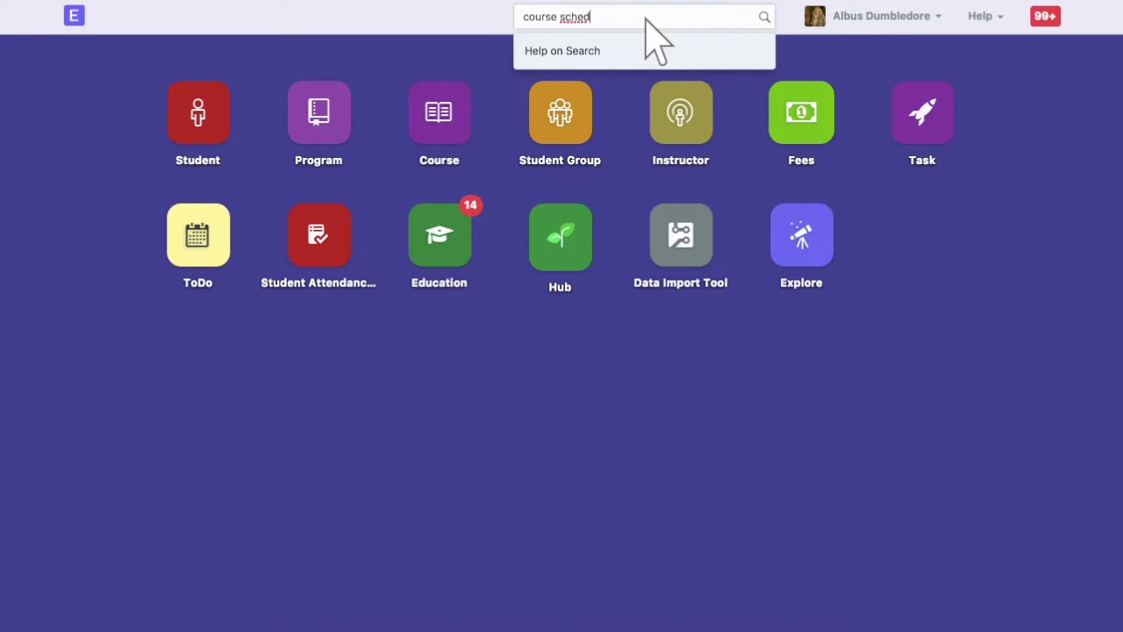
{"action": "type", "text": "ule"}
{"action": "left_click", "coordinate": [644, 85]}
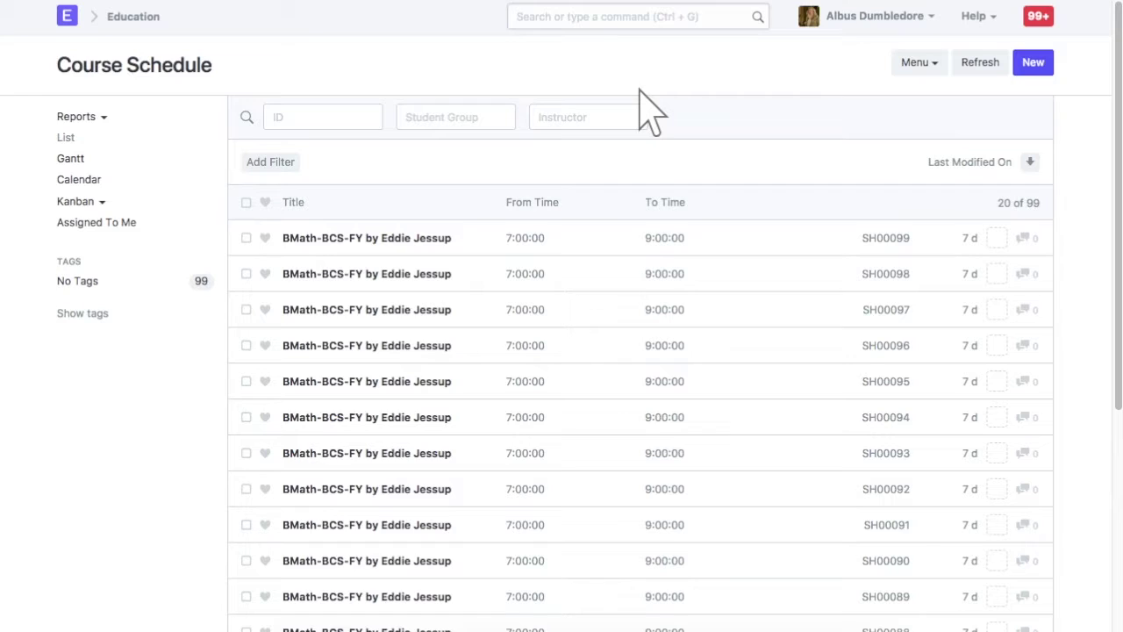
{"action": "left_click", "coordinate": [1033, 64]}
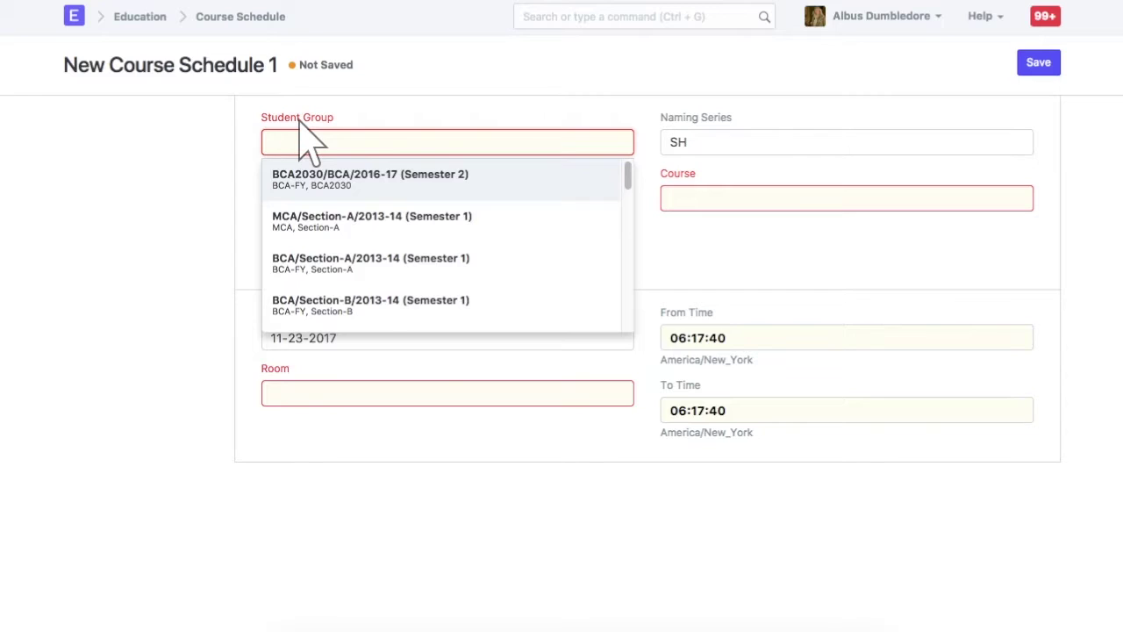
Set the student group to BCS/FY/A/Math/(Semester-1) and choose the instructor found by searching "ro"
{"action": "type", "text": "BCS/FY/"}
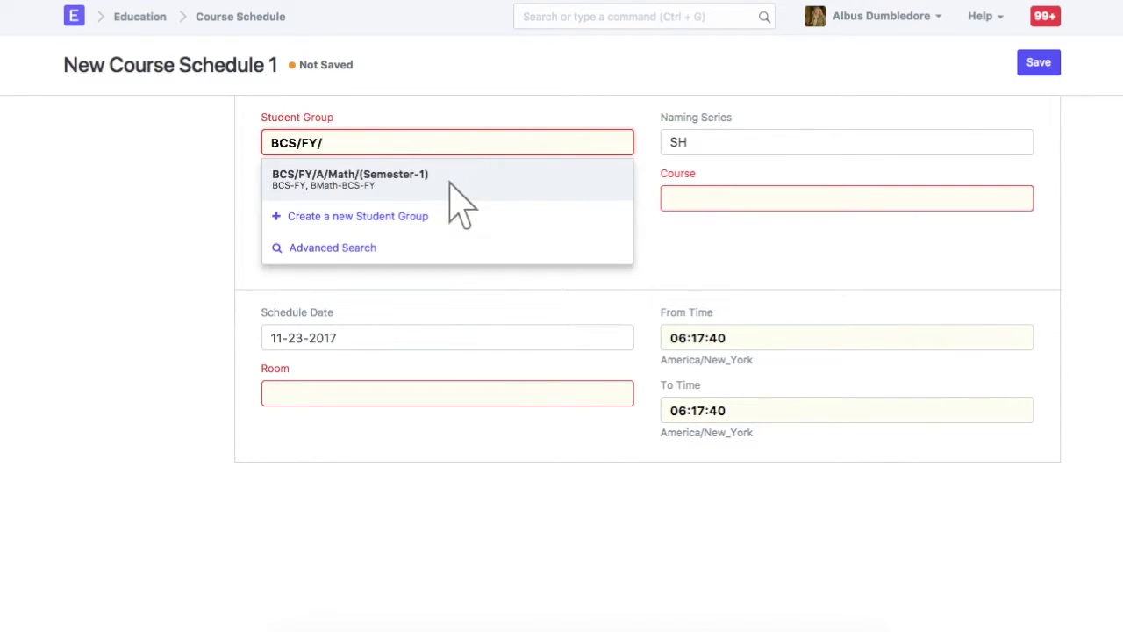
{"action": "left_click", "coordinate": [451, 183]}
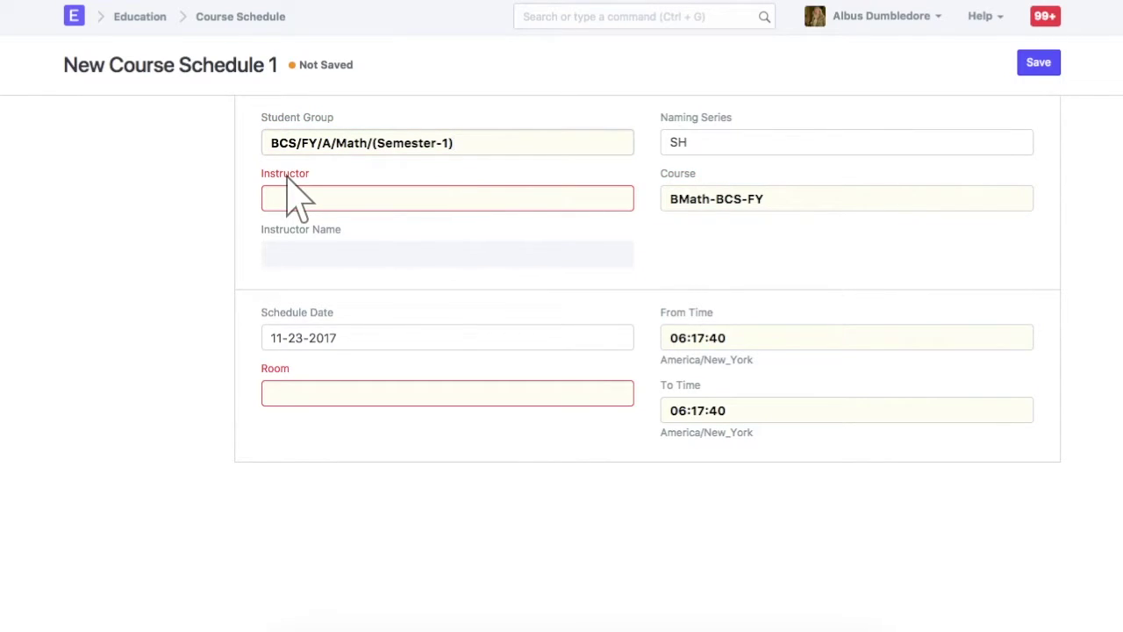
{"action": "left_click", "coordinate": [449, 201]}
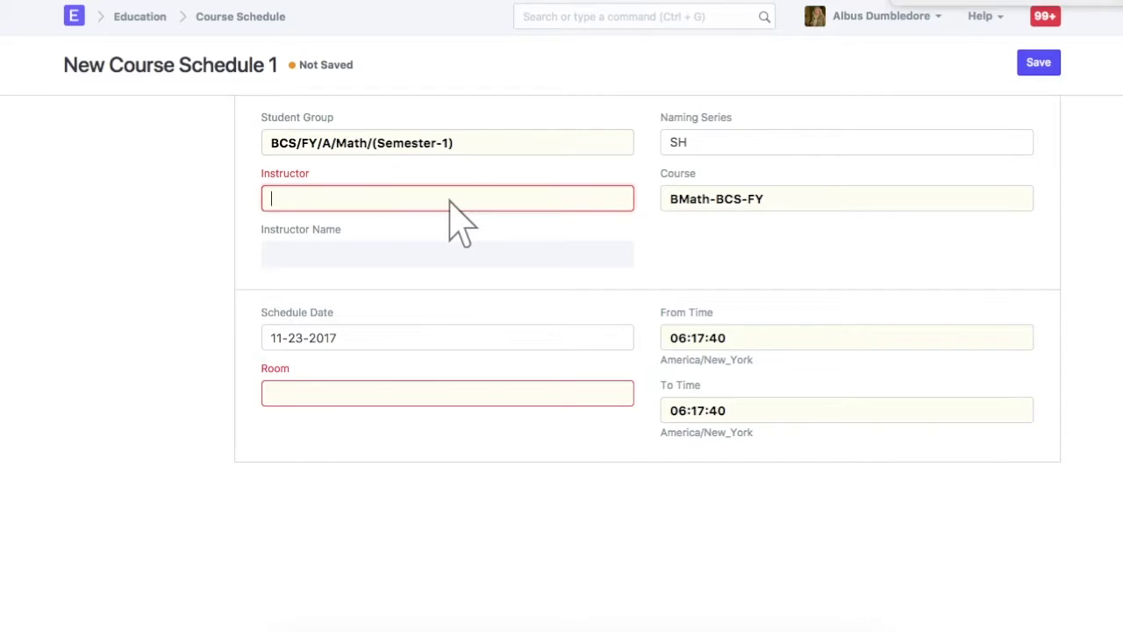
{"action": "type", "text": "ro"}
{"action": "left_click", "coordinate": [442, 319]}
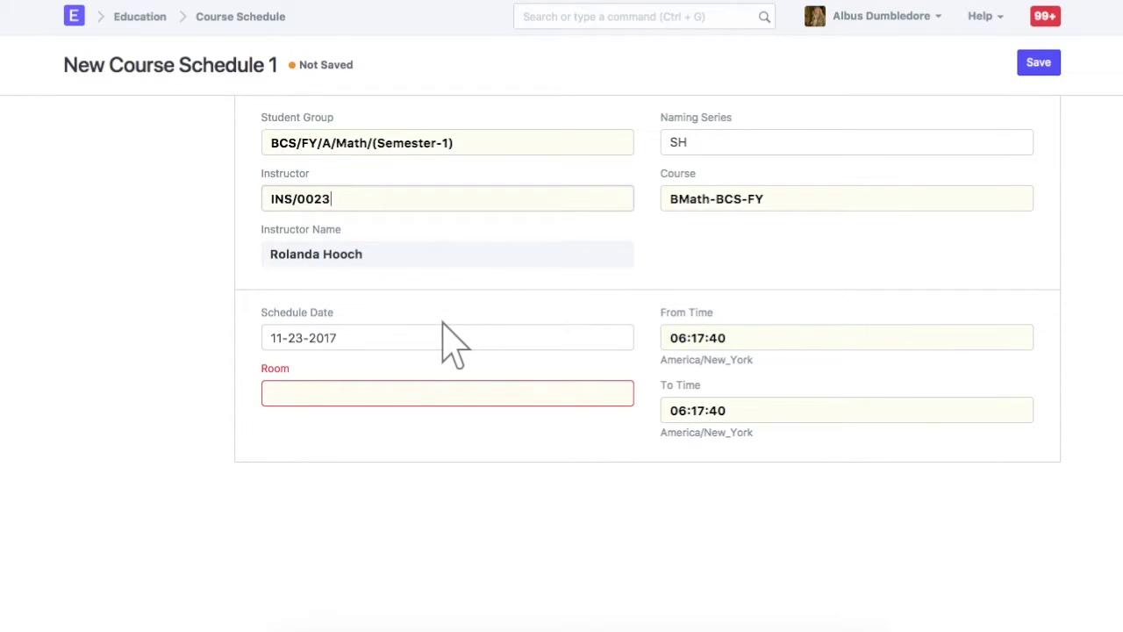
Change the schedule's course to BCA2020, Data Structures and Algorithm, found by searching "algo"
{"action": "left_click", "coordinate": [847, 200]}
{"action": "type", "text": "algo"}
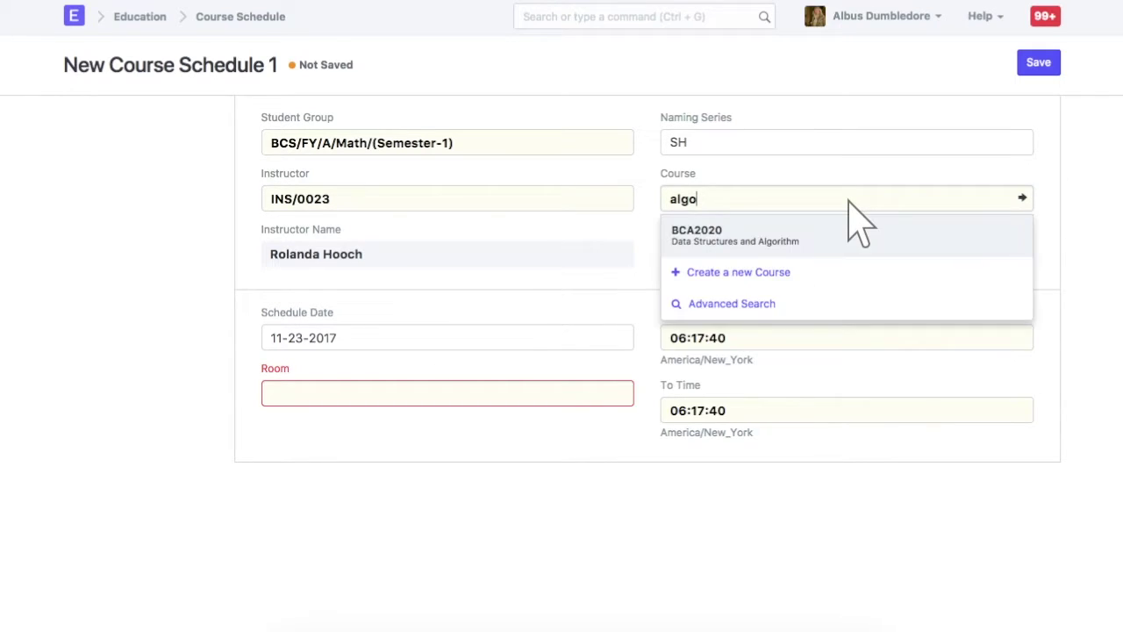
{"action": "left_click", "coordinate": [850, 236]}
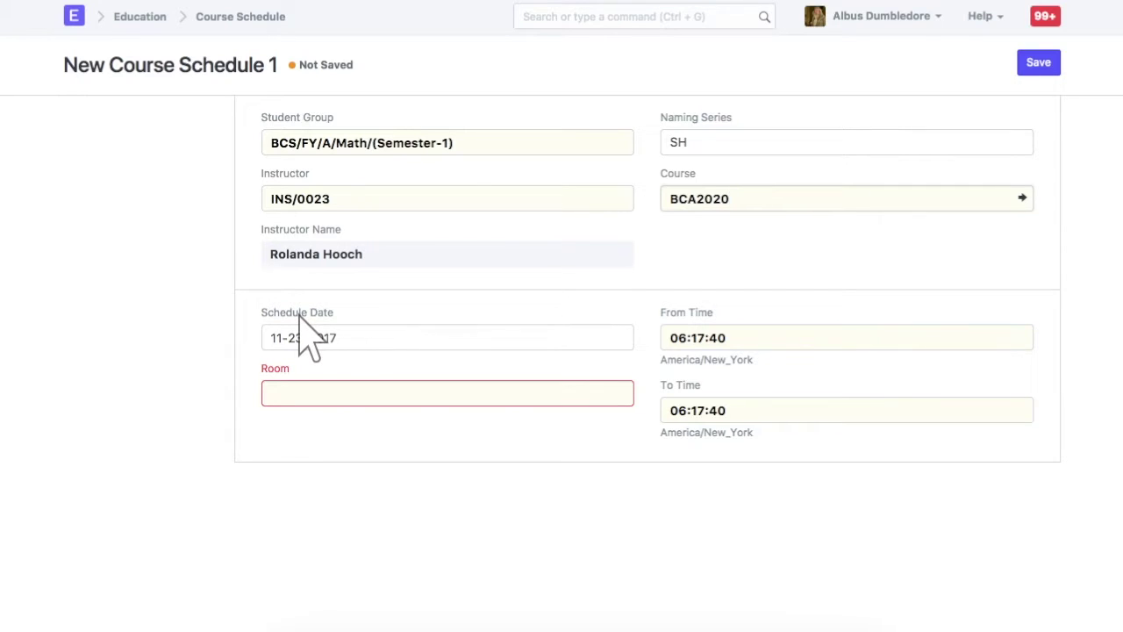
Schedule the class for 11-07-2017, from 08:30:00 to 09:30:00
{"action": "left_click", "coordinate": [450, 340]}
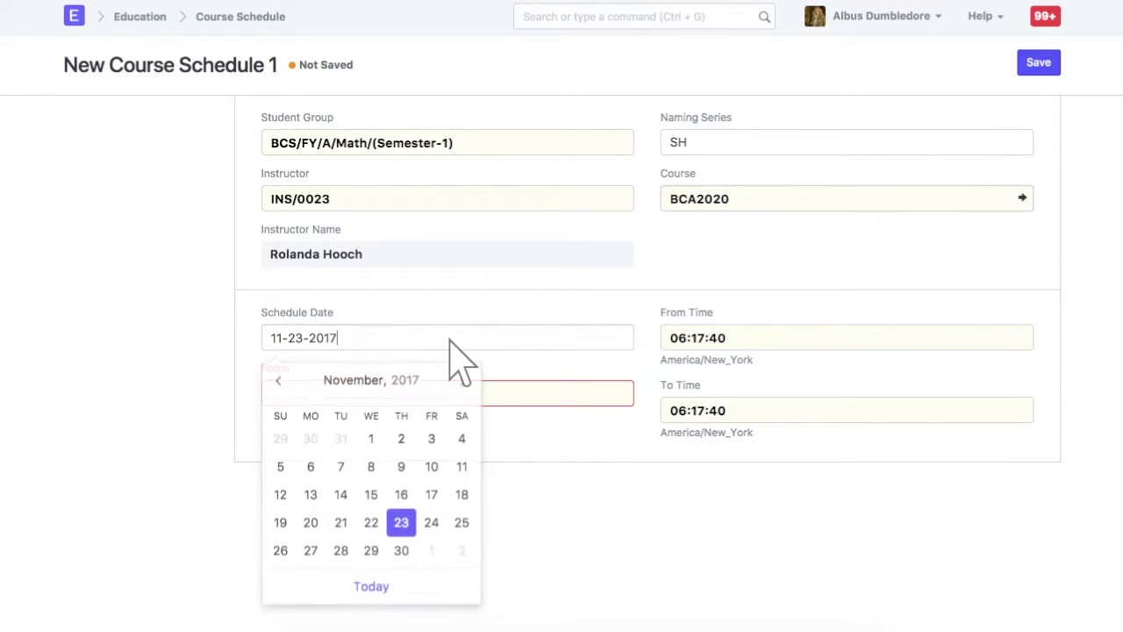
{"action": "key", "text": "ctrl+a"}
{"action": "type", "text": "11-07-2017"}
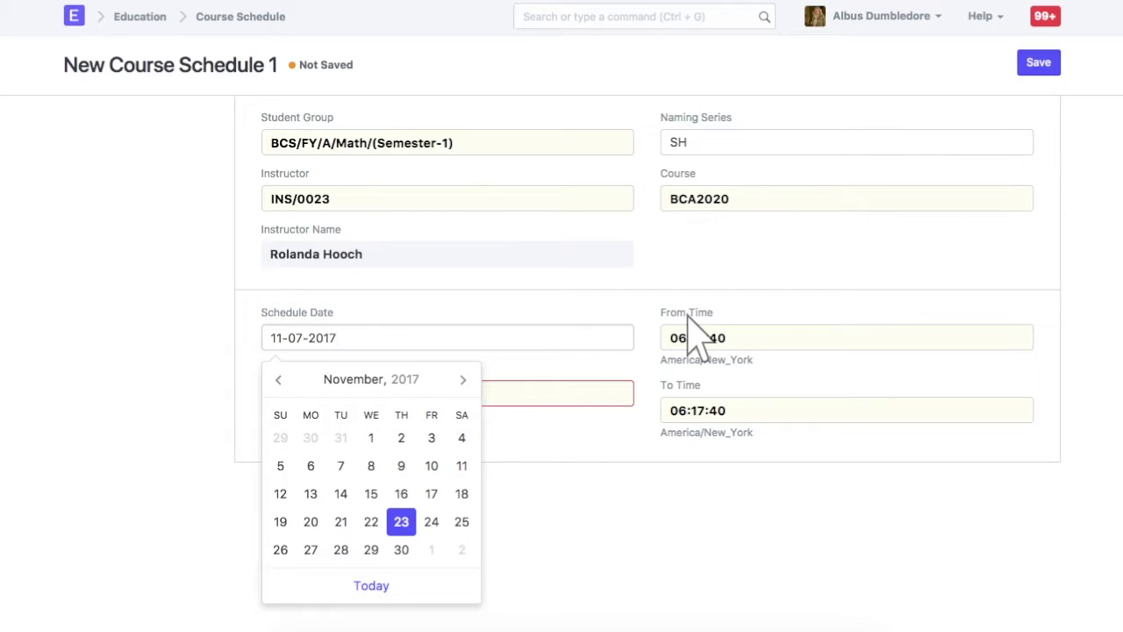
{"action": "left_click", "coordinate": [849, 341]}
{"action": "key", "text": "ctrl+a"}
{"action": "type", "text": "08:30:00"}
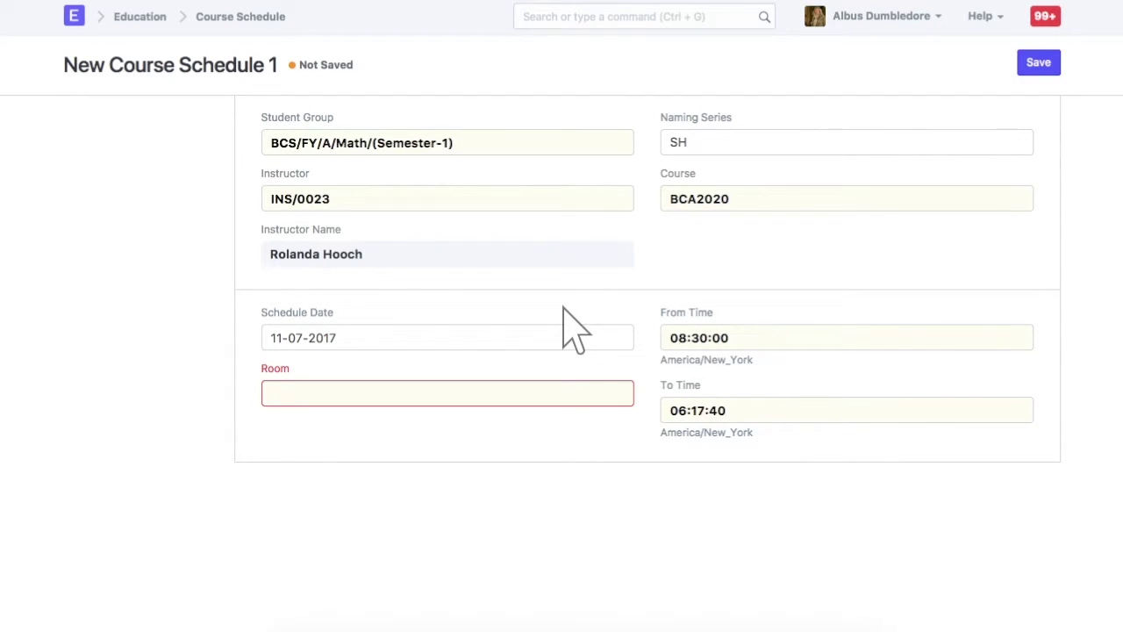
{"action": "left_click", "coordinate": [848, 413]}
{"action": "key", "text": "ctrl+a"}
{"action": "type", "text": "09:30:00"}
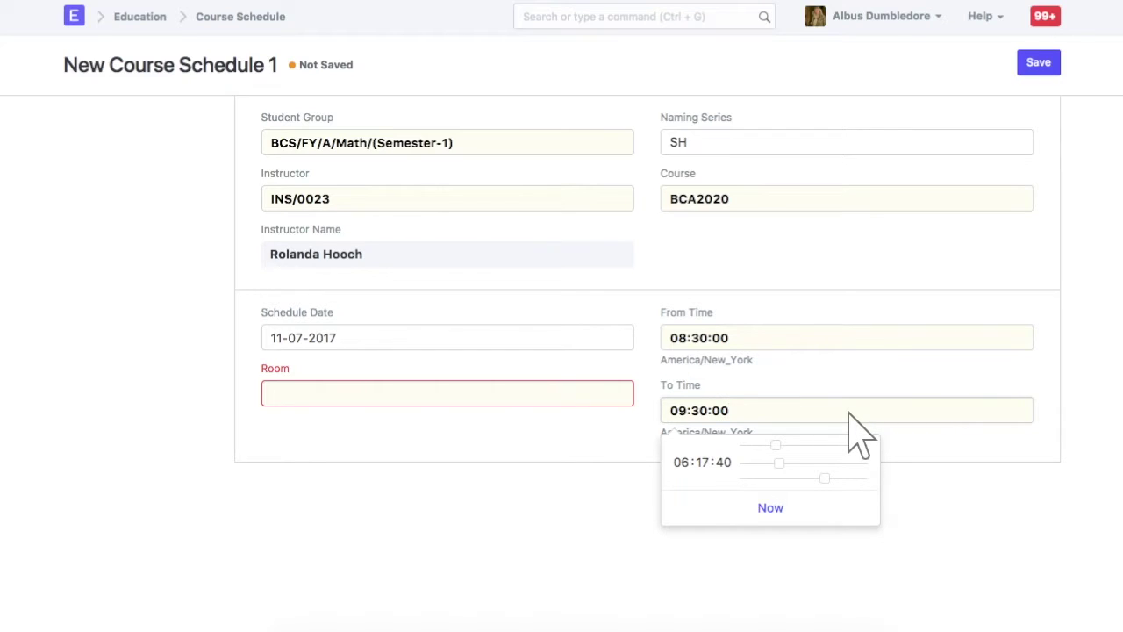
Assign room RM0011, found by searching "semi", and save the course schedule
{"action": "left_click", "coordinate": [450, 394]}
{"action": "type", "text": "semi"}
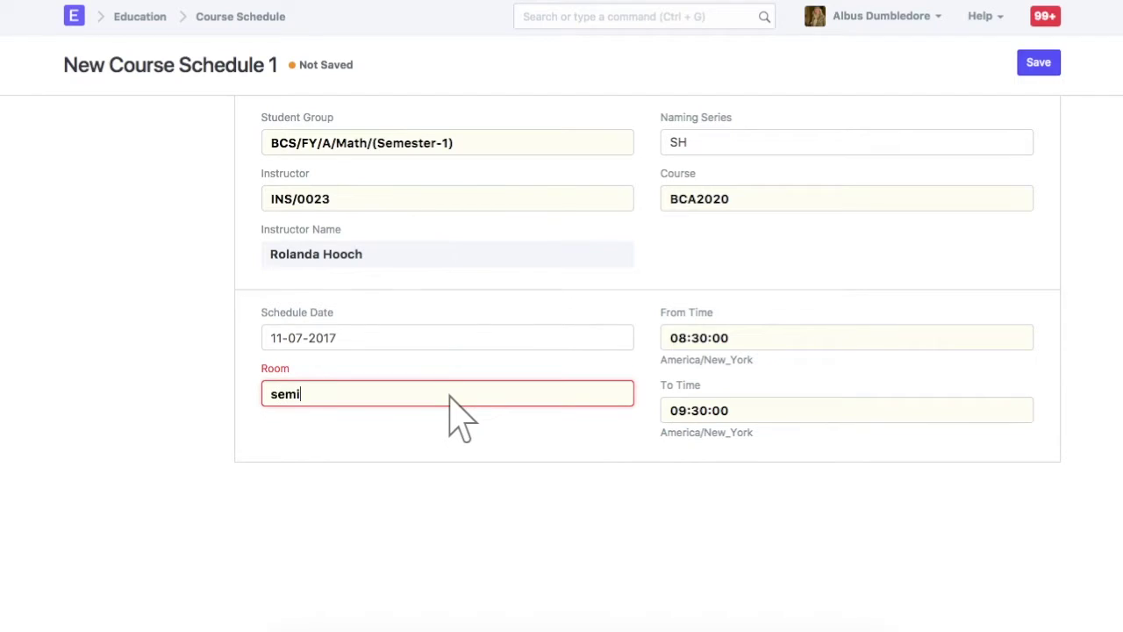
{"action": "left_click", "coordinate": [447, 429]}
{"action": "left_click", "coordinate": [1039, 63]}
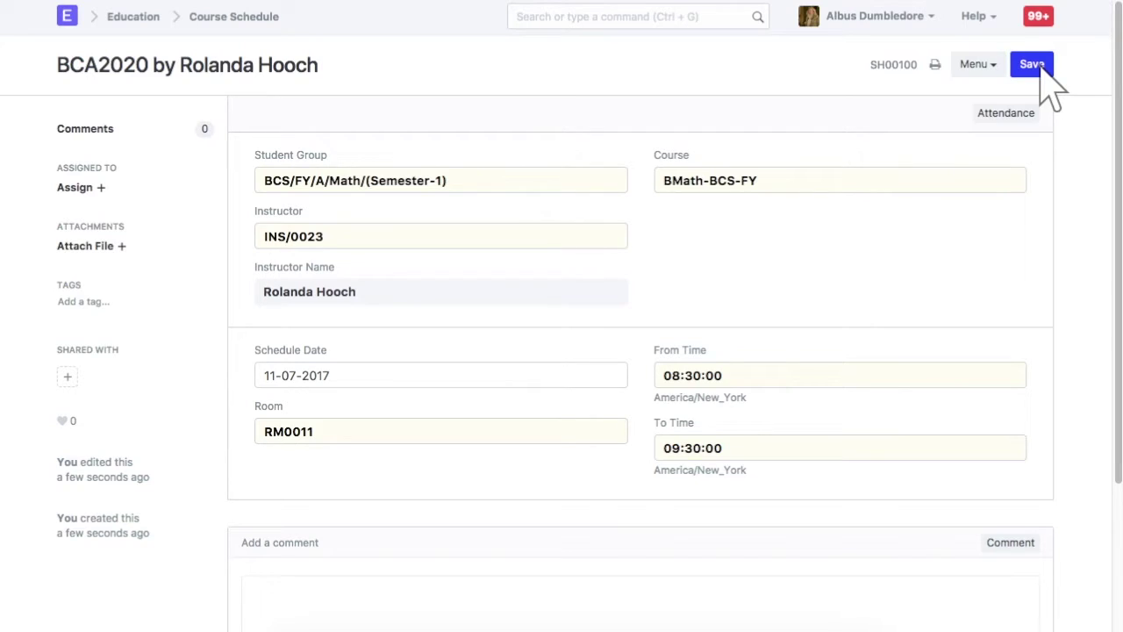
Return to the course schedule list and examine the November 2017 entries in the calendar view
{"action": "left_click", "coordinate": [235, 17]}
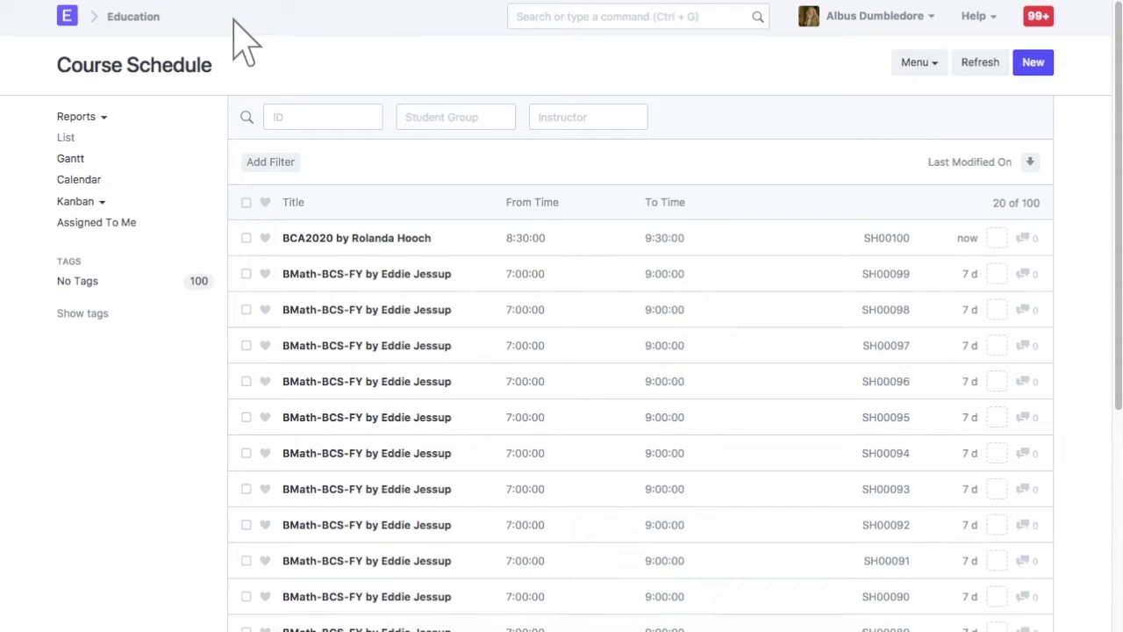
{"action": "left_click", "coordinate": [79, 180]}
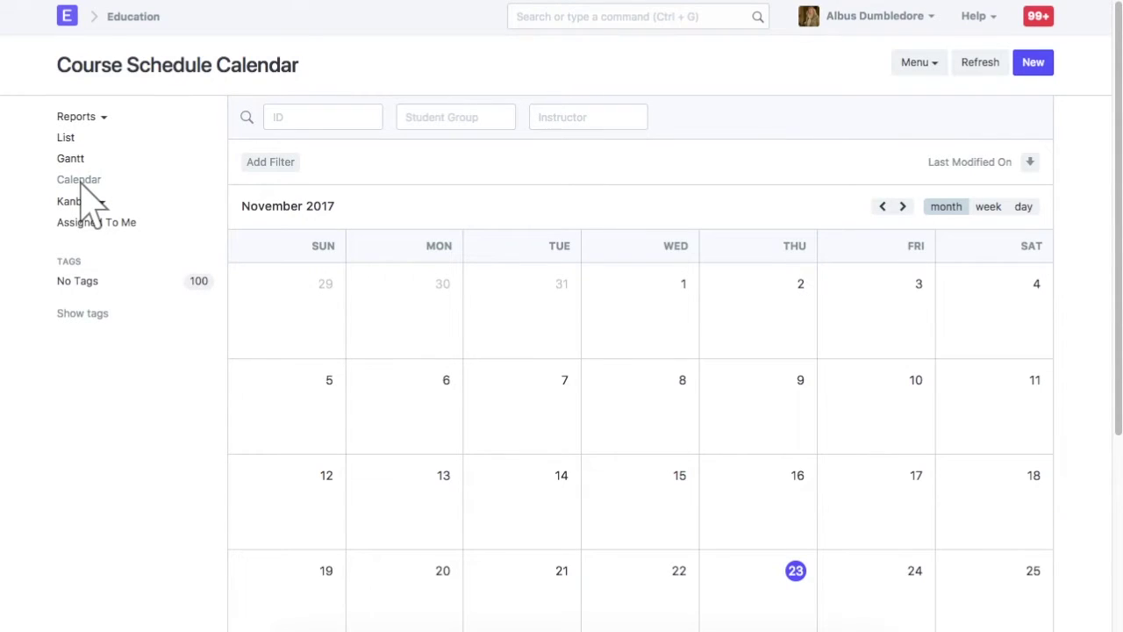
{"action": "scroll", "coordinate": [80, 183], "scroll_direction": "down", "scroll_amount": 4}
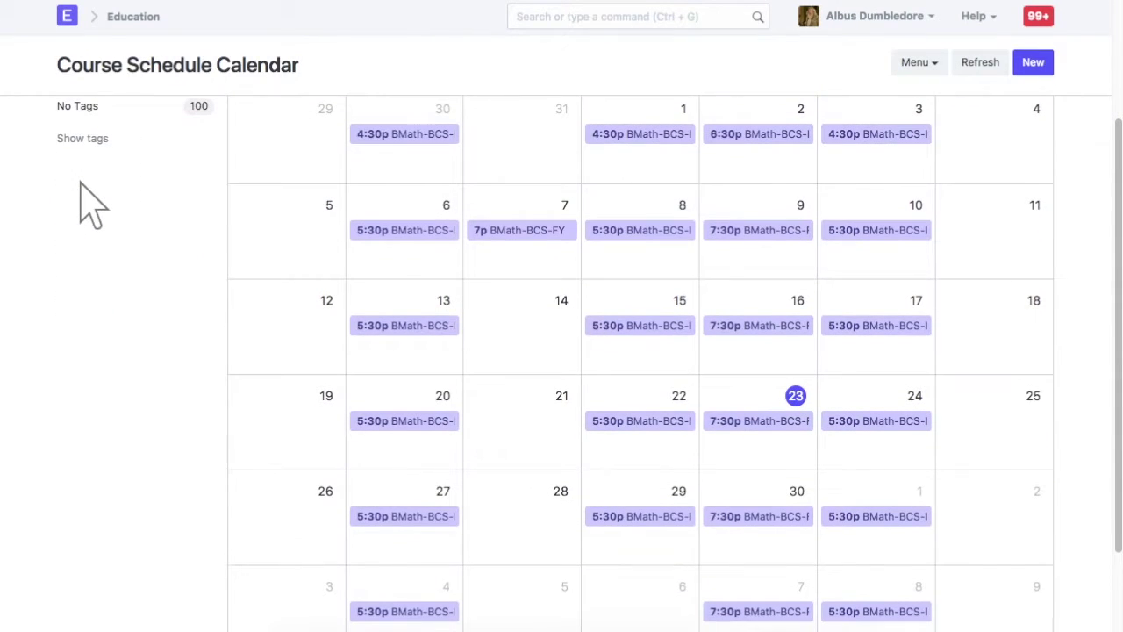
{"action": "scroll", "coordinate": [81, 185], "scroll_direction": "up", "scroll_amount": 4}
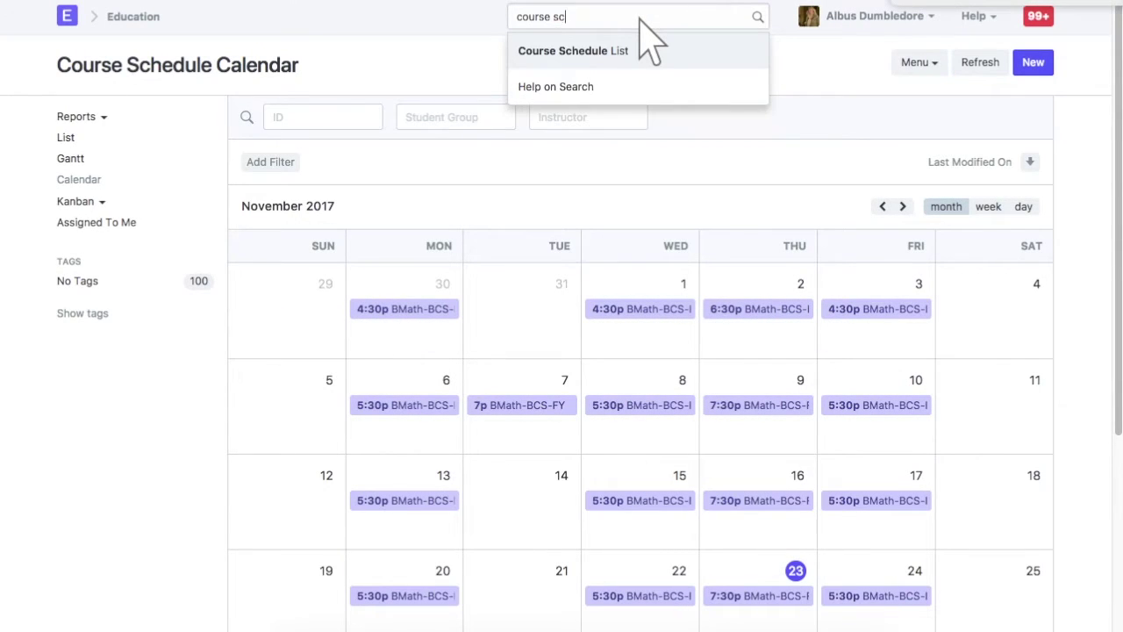
Open the Course Scheduling Tool and select the student group BCS/FY/A/Math/(Semester-1)
{"action": "key", "text": "ctrl+a"}
{"action": "key", "text": "BackSpace"}
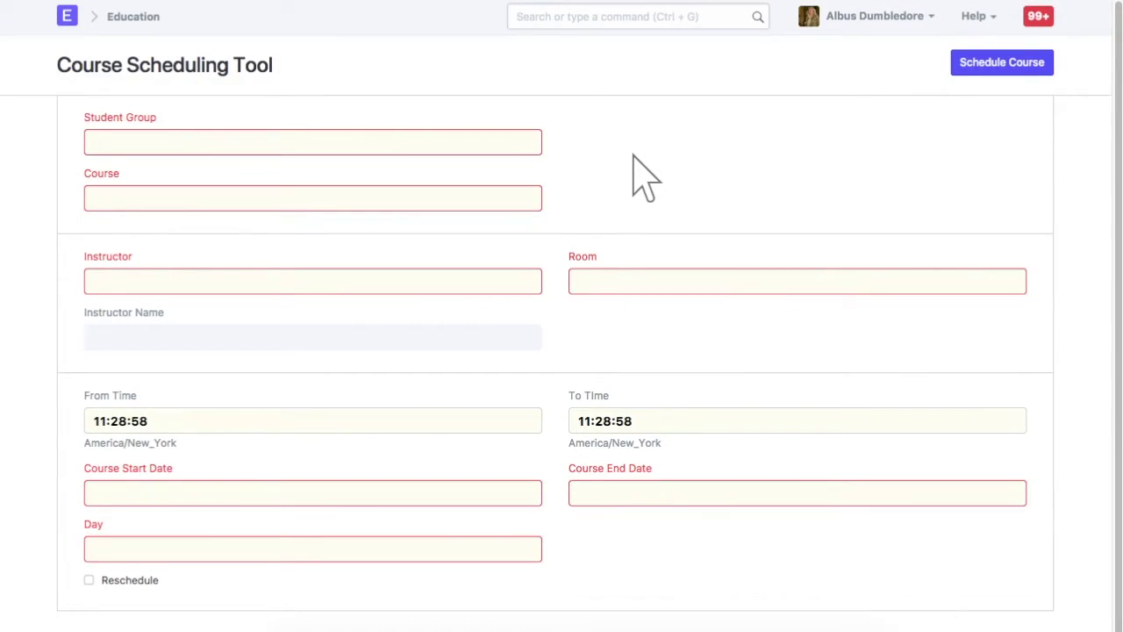
{"action": "left_click", "coordinate": [314, 144]}
{"action": "type", "text": "bcs"}
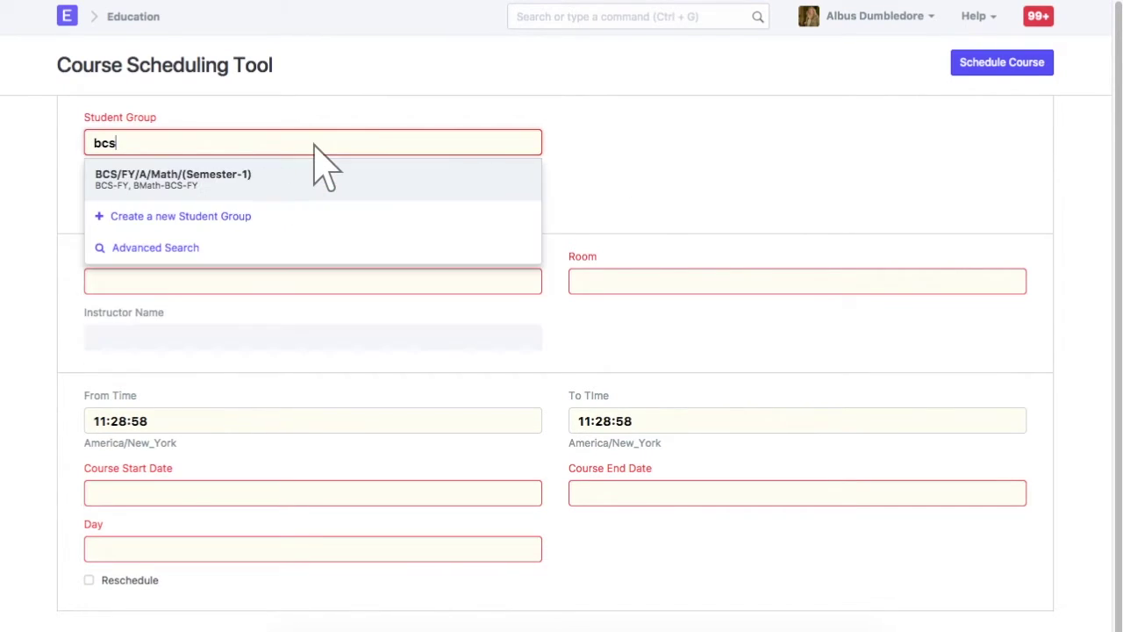
{"action": "left_click", "coordinate": [314, 180]}
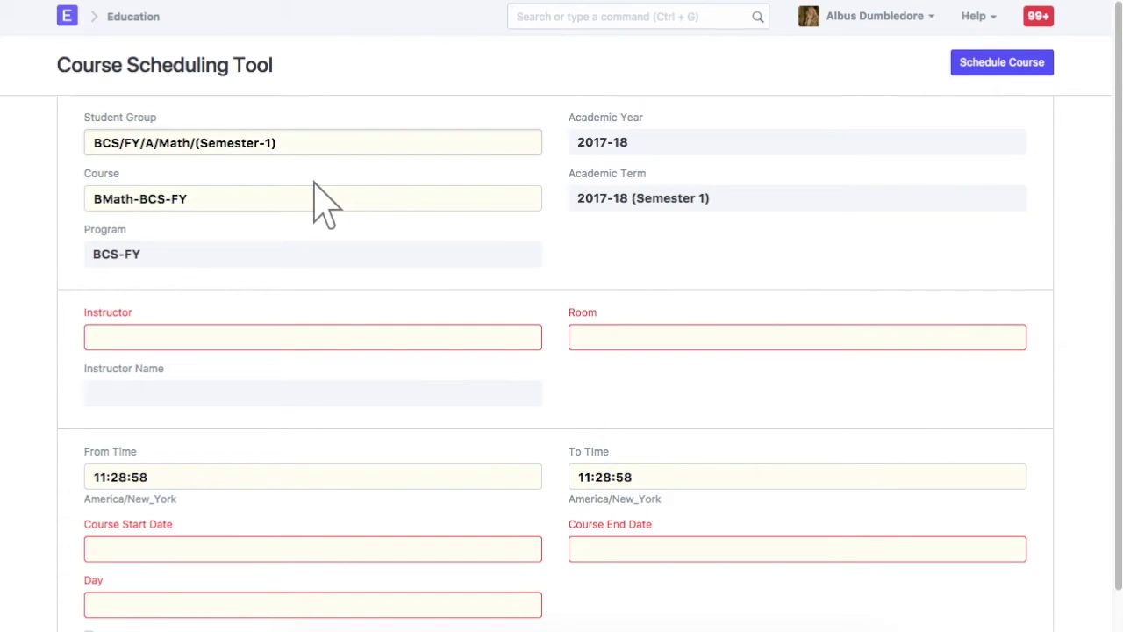
Choose the instructor found by searching "ro" and room RM0011, found by searching "semi", for the recurring course
{"action": "left_click", "coordinate": [314, 340]}
{"action": "type", "text": "ro"}
{"action": "scroll", "coordinate": [314, 342], "scroll_direction": "down", "scroll_amount": 2}
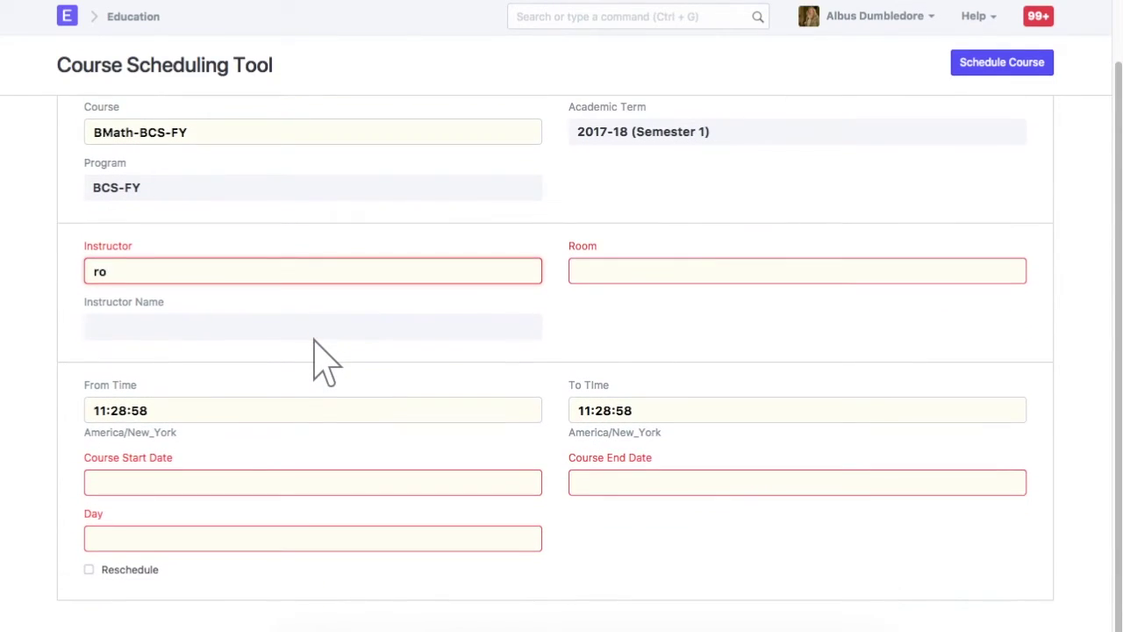
{"action": "left_click", "coordinate": [314, 409]}
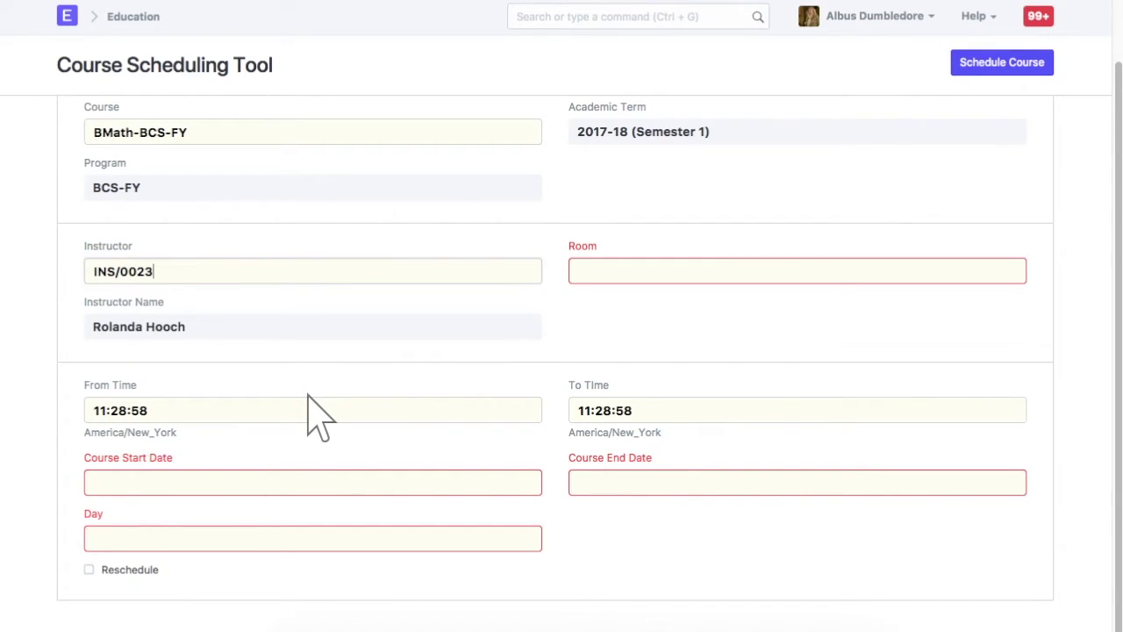
{"action": "left_click", "coordinate": [798, 272]}
{"action": "type", "text": "sem"}
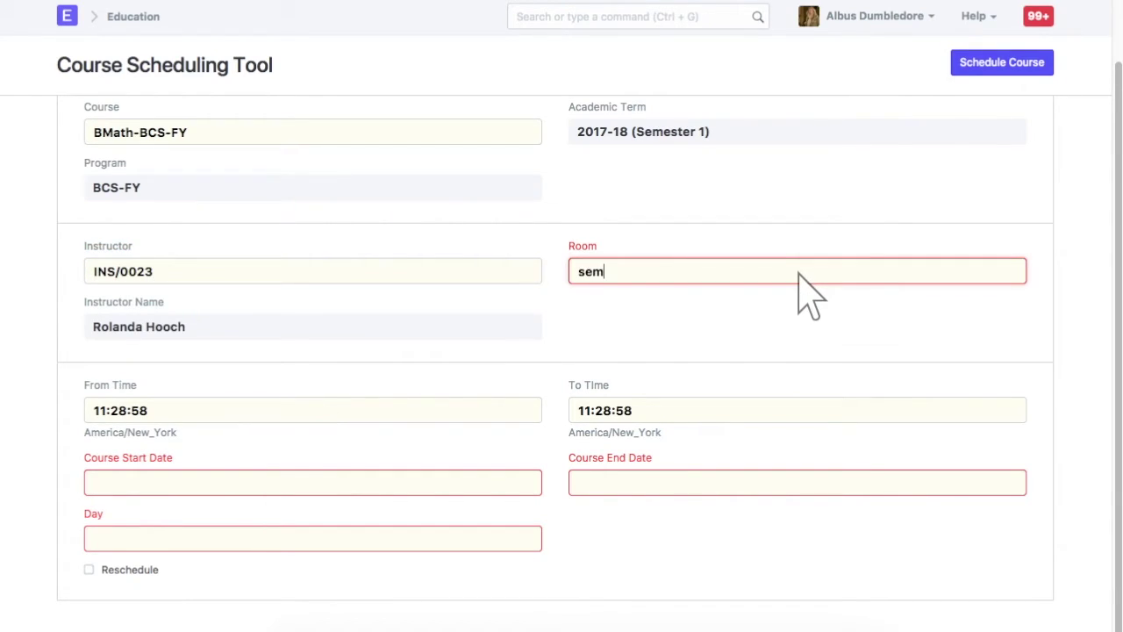
{"action": "type", "text": "i"}
{"action": "left_click", "coordinate": [798, 309]}
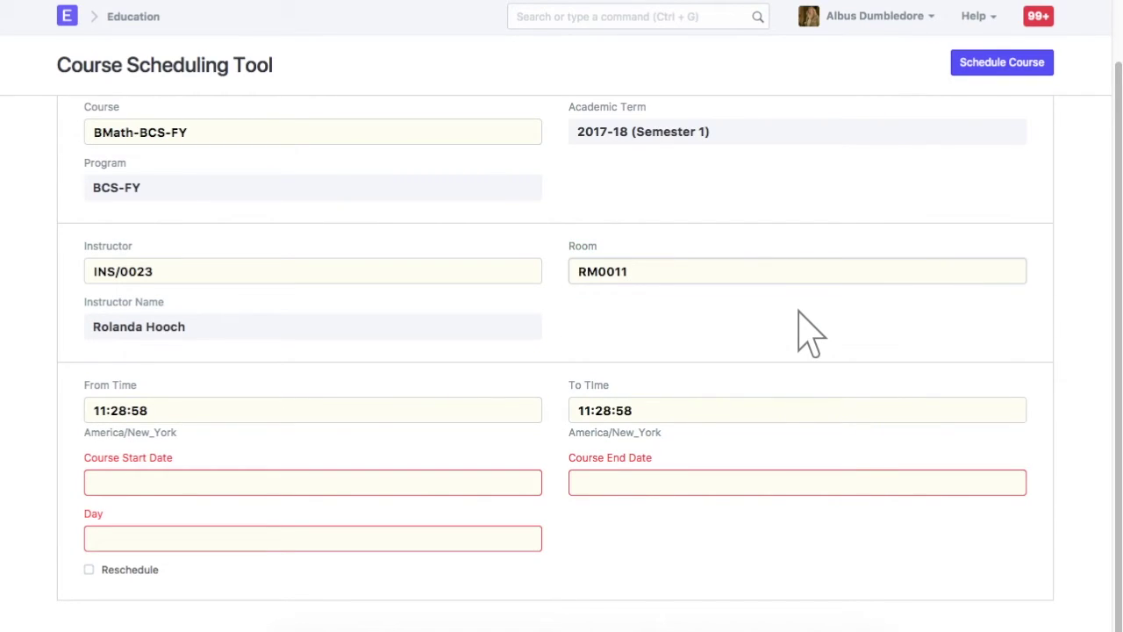
Set the recurring class time from 08:30:00 to 09:30:00
{"action": "left_click", "coordinate": [314, 412]}
{"action": "key", "text": "ctrl+a"}
{"action": "type", "text": "08:30:00"}
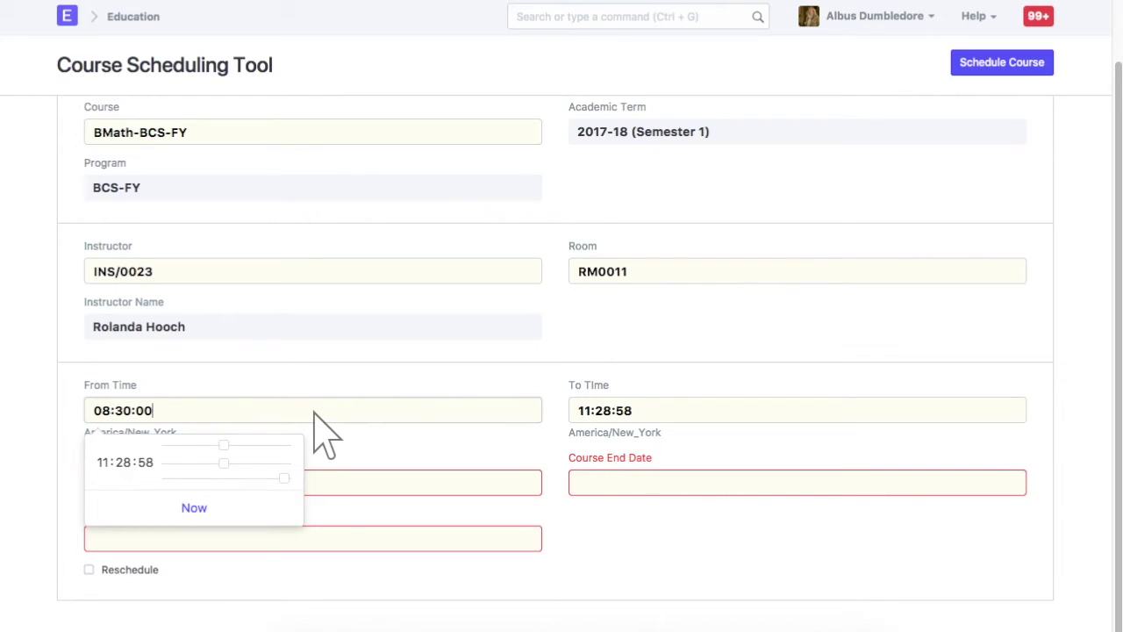
{"action": "left_click", "coordinate": [799, 412]}
{"action": "key", "text": "ctrl+a"}
{"action": "type", "text": "09:30:00"}
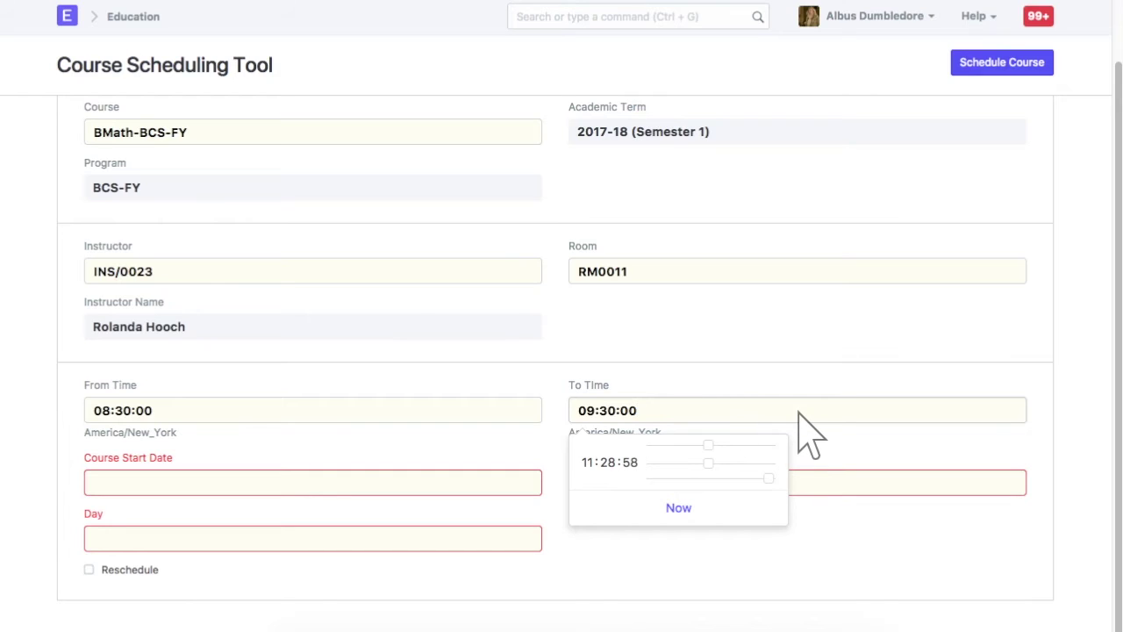
Set the course start date to 08-01-2017 and the course end date to 01-31-2018
{"action": "left_click", "coordinate": [314, 487]}
{"action": "type", "text": "08-01-2017"}
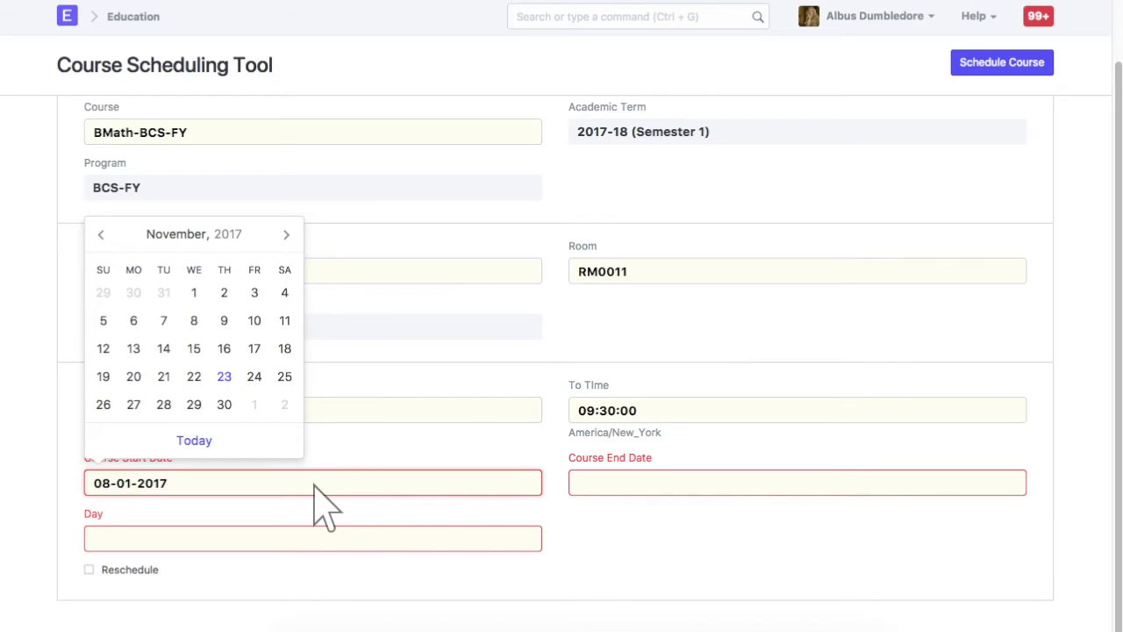
{"action": "left_click", "coordinate": [798, 485]}
{"action": "type", "text": "01-31-2018"}
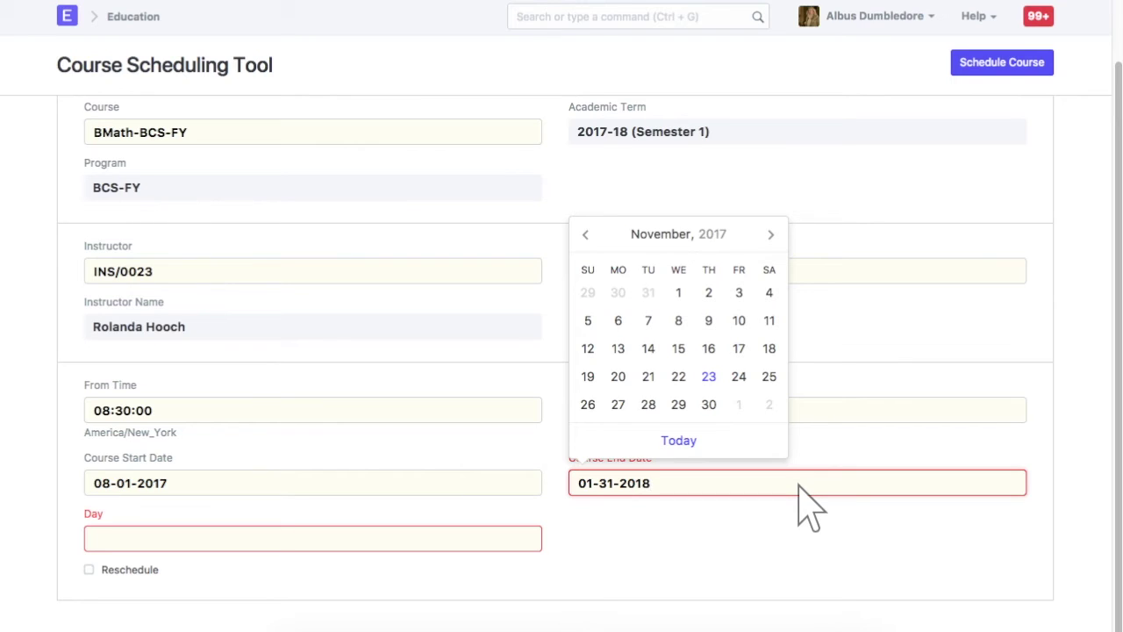
Set the day to Tuesday with Reschedule enabled, and schedule the course
{"action": "left_click", "coordinate": [314, 538]}
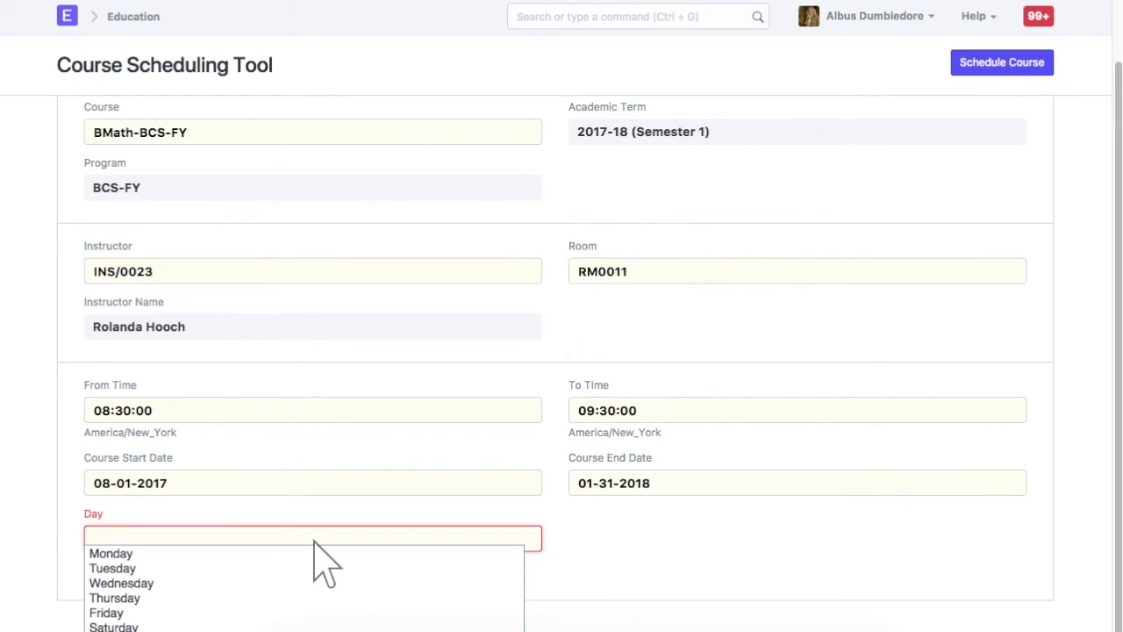
{"action": "left_click", "coordinate": [309, 566]}
{"action": "left_click", "coordinate": [124, 572]}
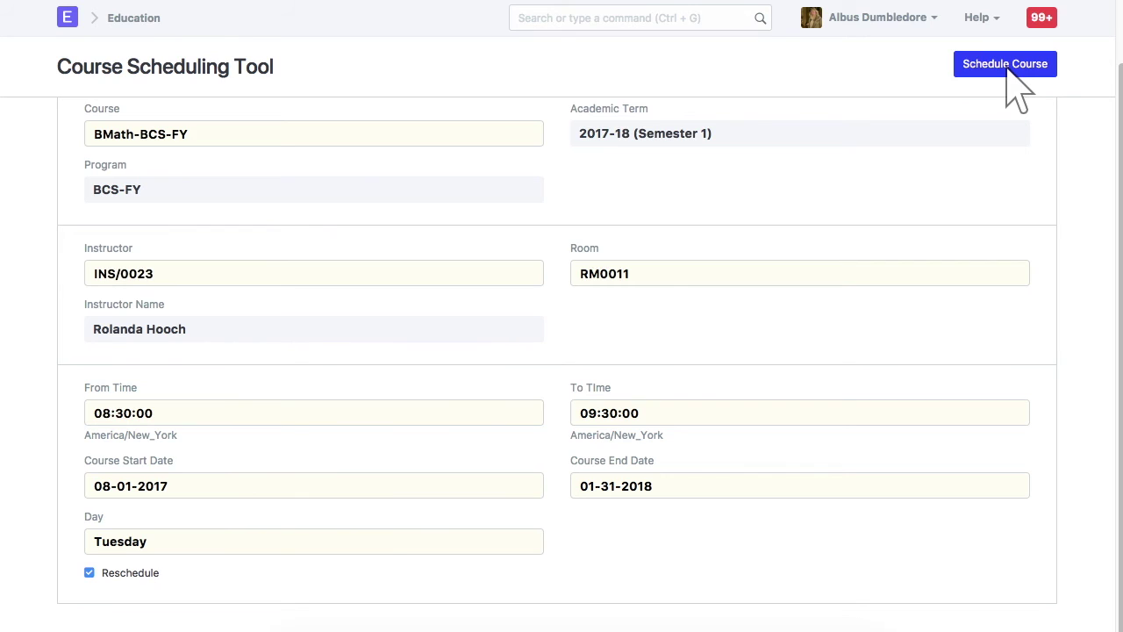
Open the Course Schedule list through a search and display the scheduled classes in the calendar view
{"action": "scroll", "coordinate": [1011, 72], "scroll_direction": "up", "scroll_amount": 1}
{"action": "left_click", "coordinate": [640, 18]}
{"action": "type", "text": "course schedule"}
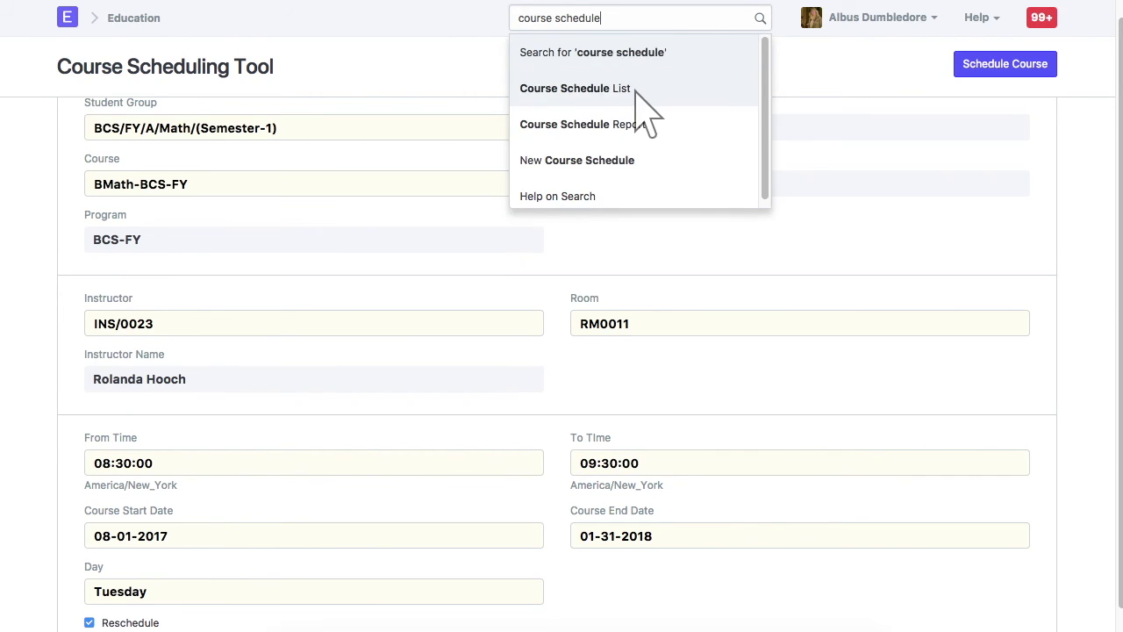
{"action": "left_click", "coordinate": [639, 89]}
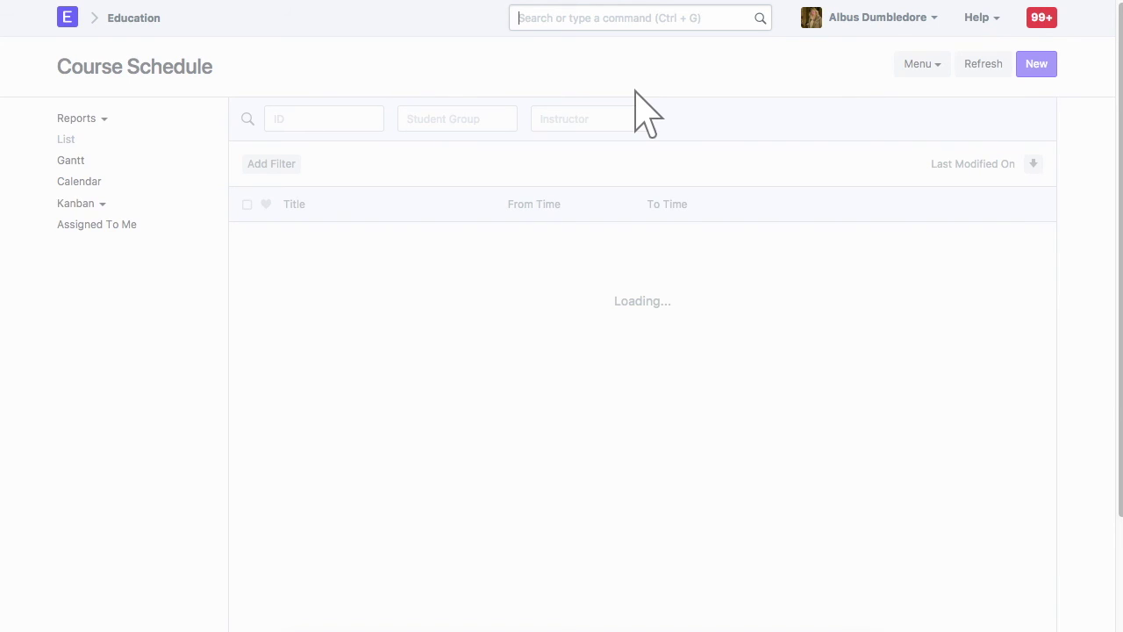
{"action": "left_click", "coordinate": [80, 182]}
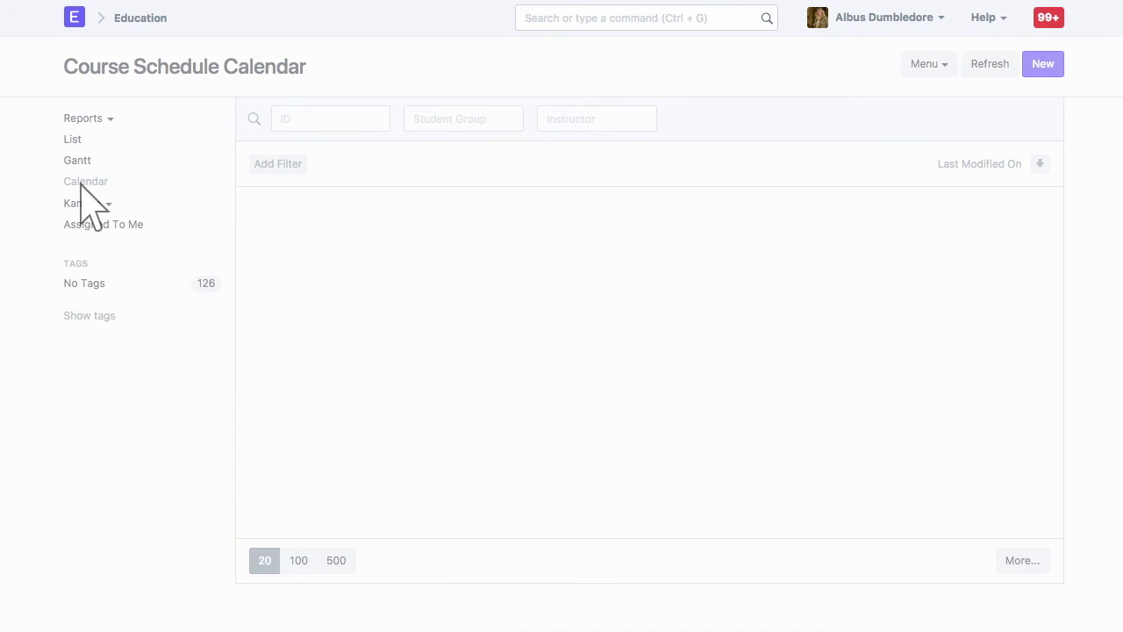